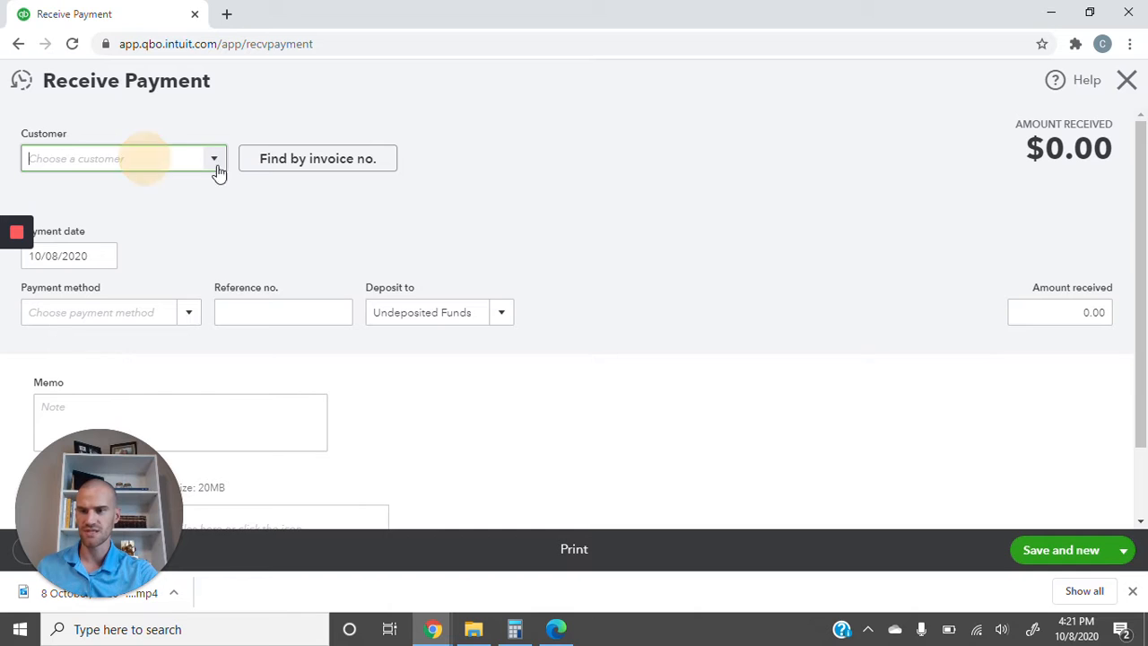
# - Choose the tax and accounting firm as the customer and keep 10/08/2020 as the payment date
pyautogui.click(216, 163)
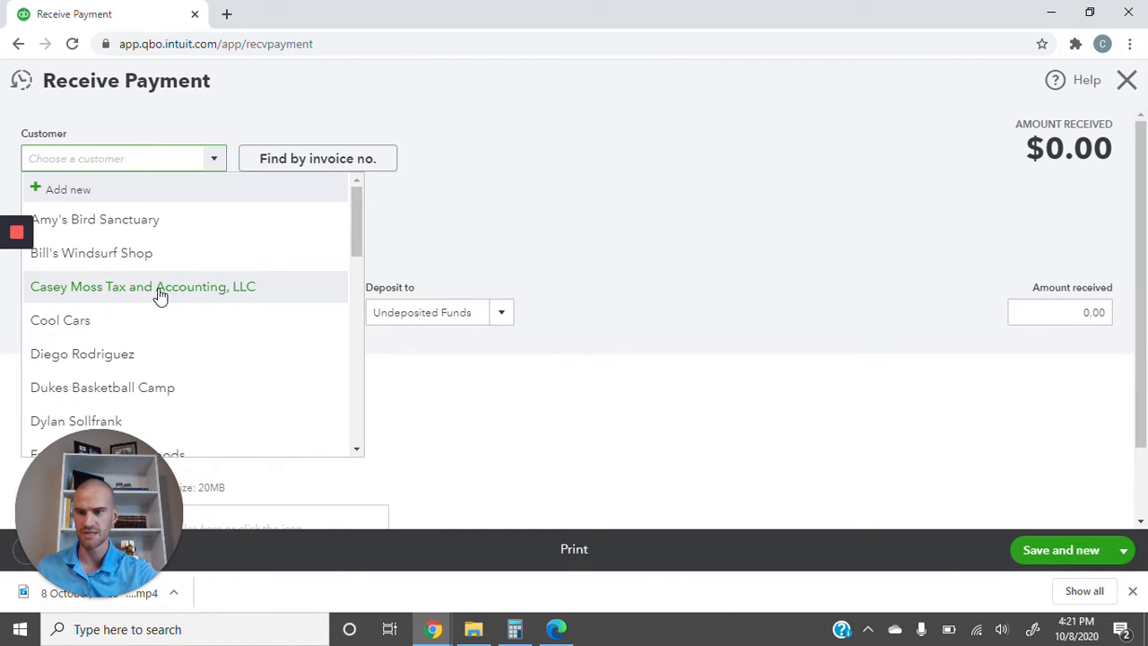
pyautogui.click(159, 289)
pyautogui.click(90, 256)
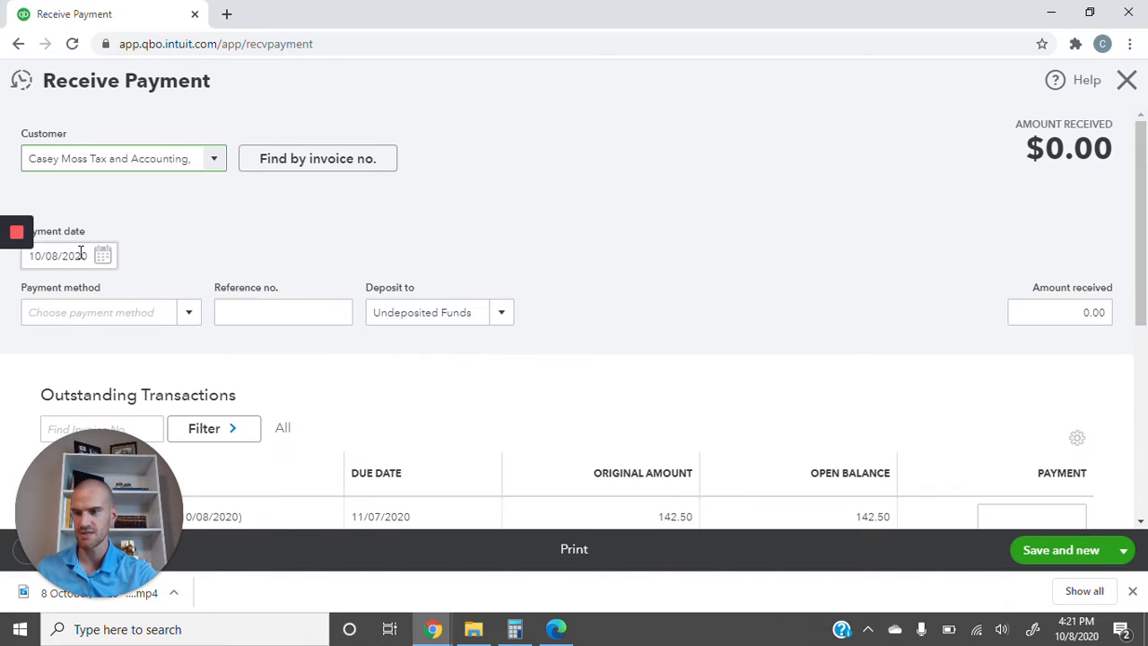
pyautogui.tripleClick(89, 256)
pyautogui.click(103, 256)
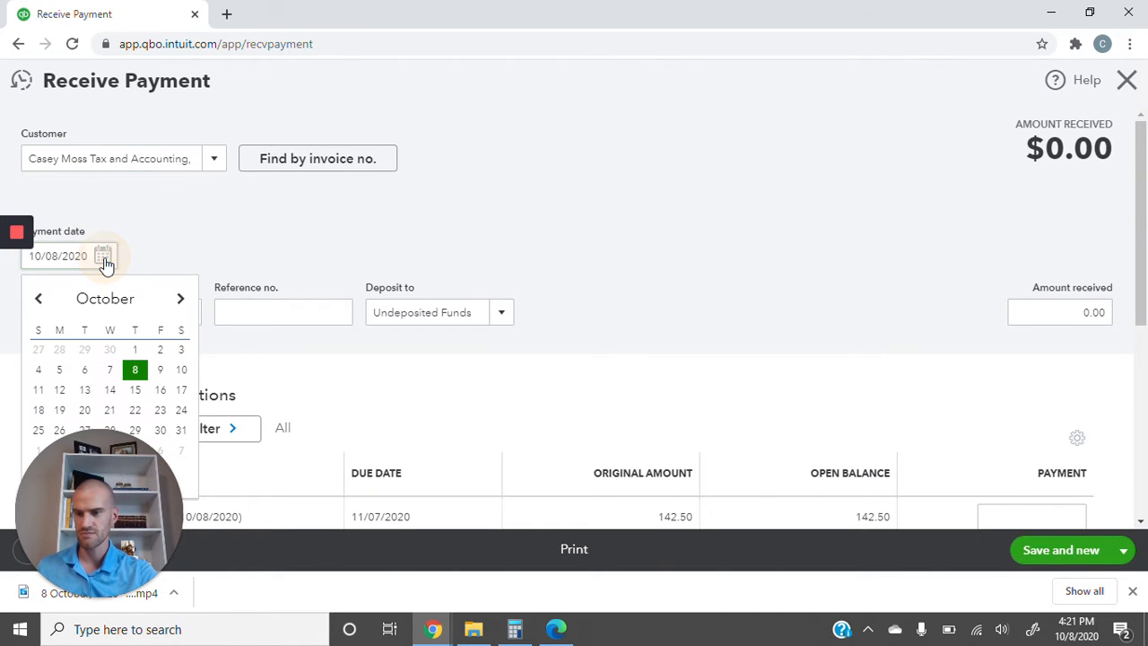
pyautogui.click(131, 370)
pyautogui.click(187, 313)
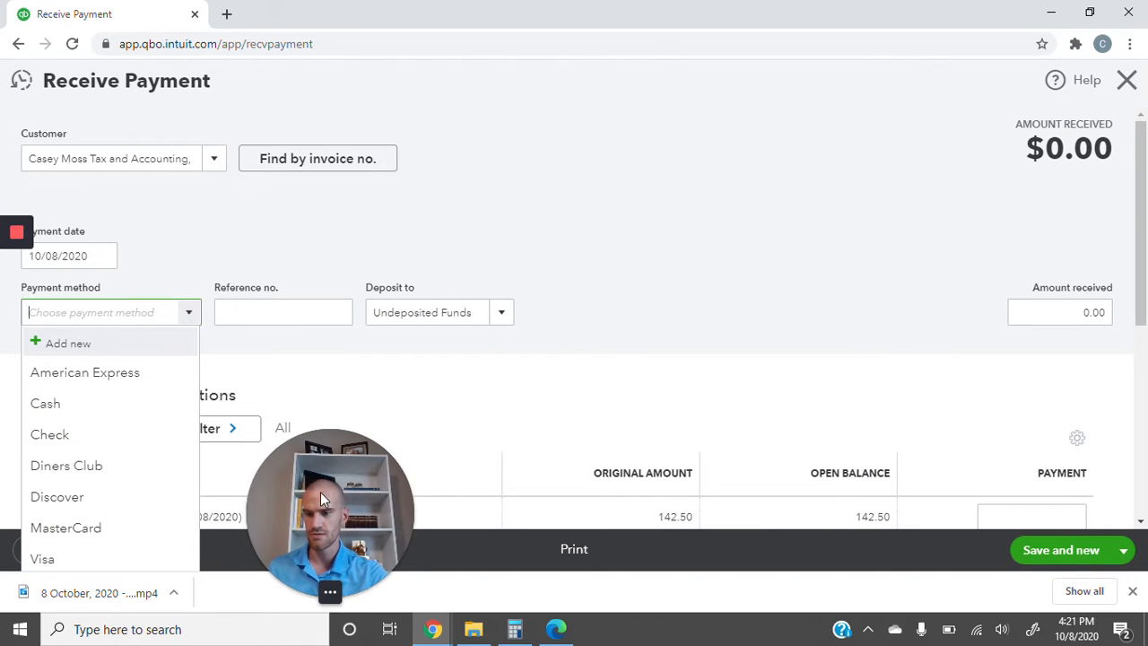
# - Set payment method to Check, reference no. 1234, and deposit account to Undeposited Funds
pyautogui.click(48, 434)
pyautogui.click(248, 323)
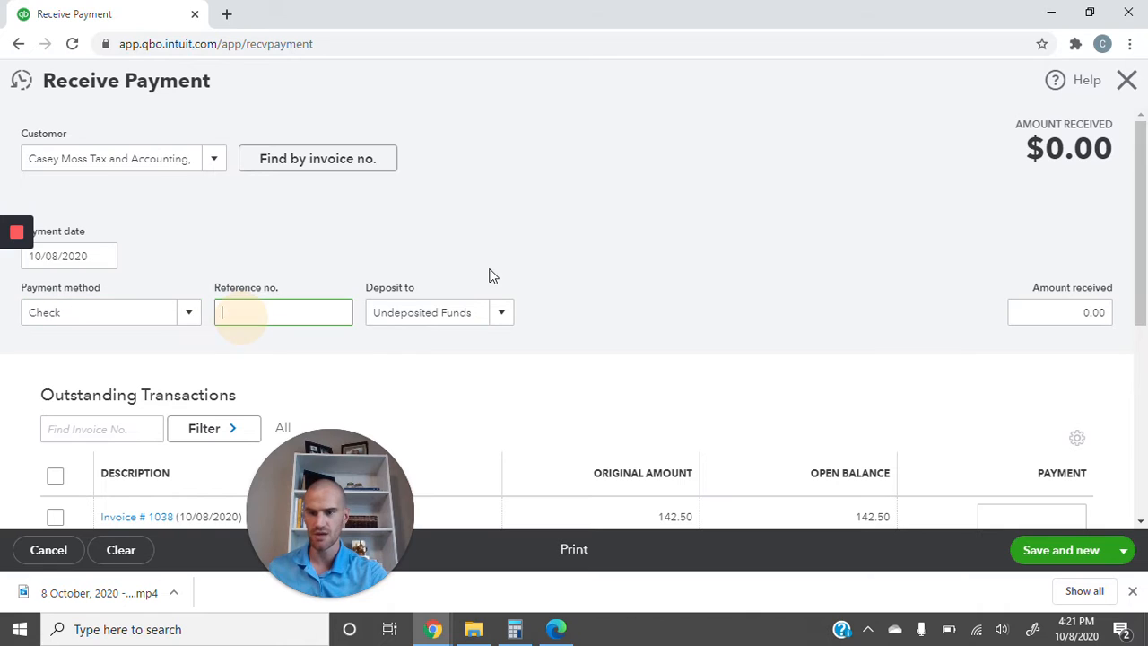
pyautogui.write('1234')
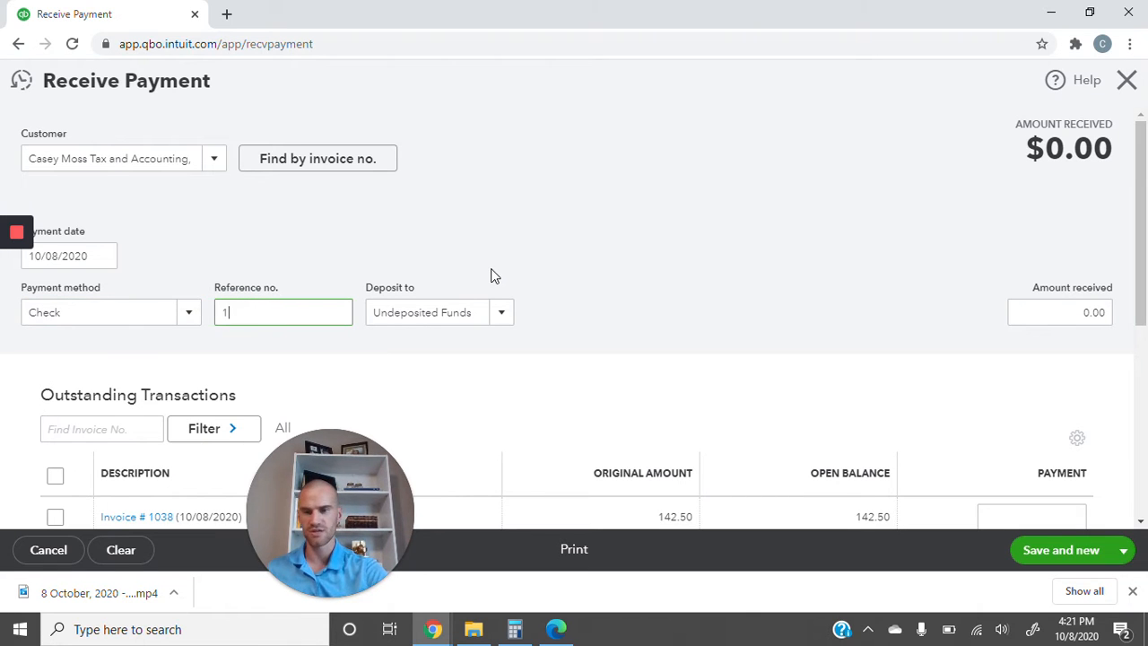
pyautogui.click(469, 311)
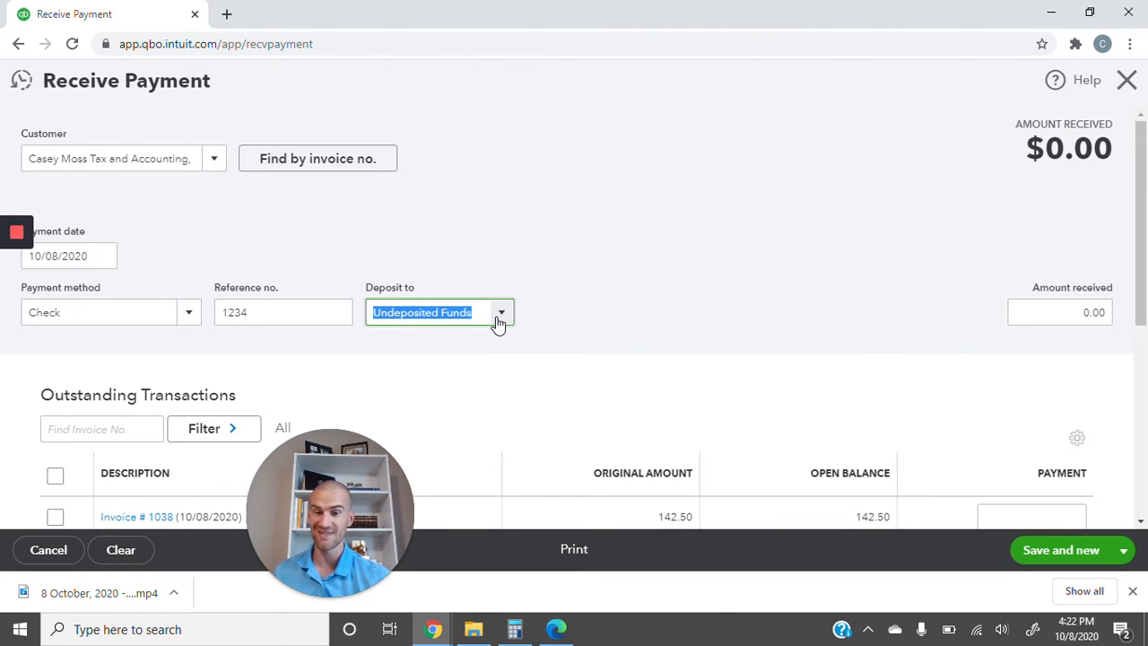
pyautogui.moveTo(1139, 280)
pyautogui.mouseDown()
pyautogui.moveTo(1140, 295)
pyautogui.moveTo(1143, 269)
pyautogui.mouseUp()
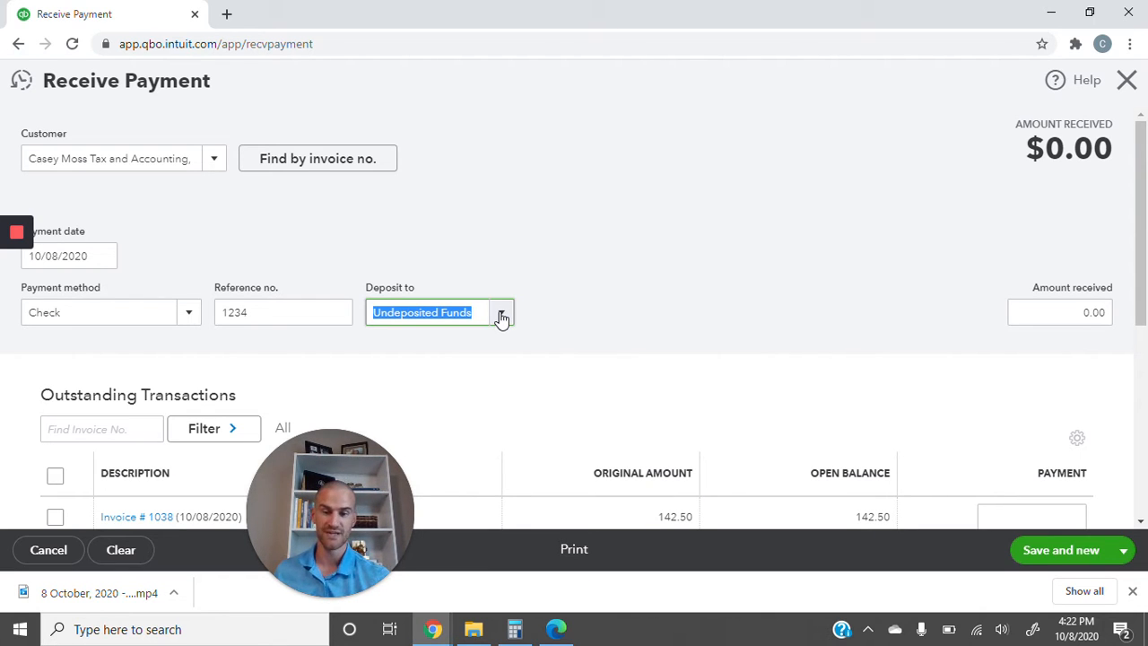
pyautogui.click(501, 316)
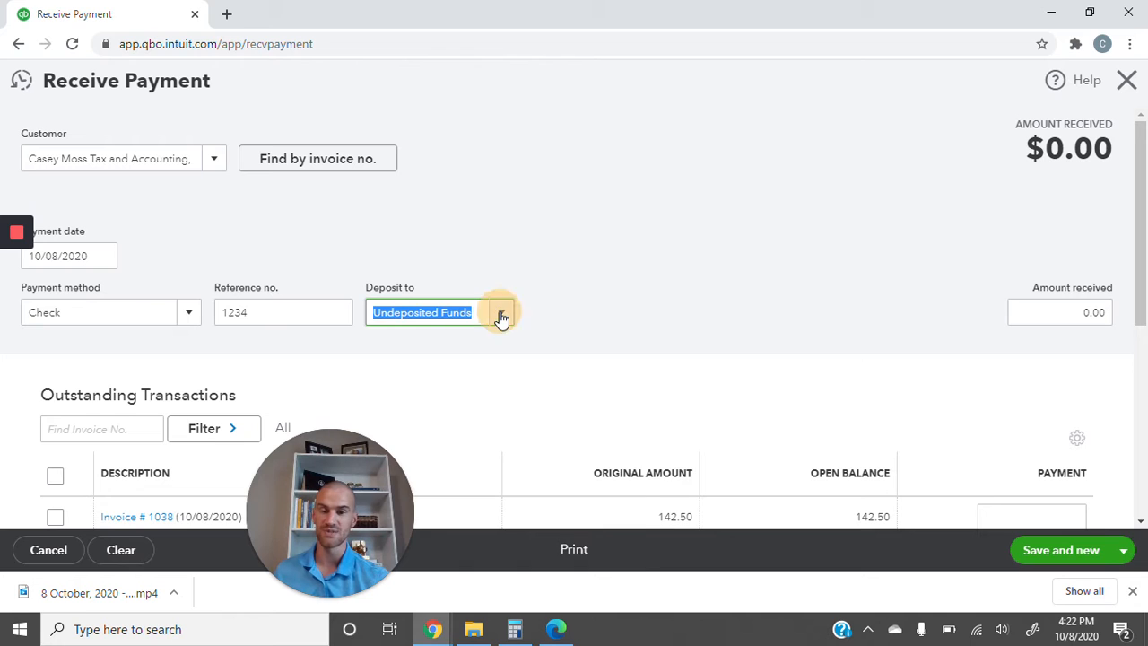
pyautogui.moveTo(324, 513); pyautogui.dragTo(54, 491)
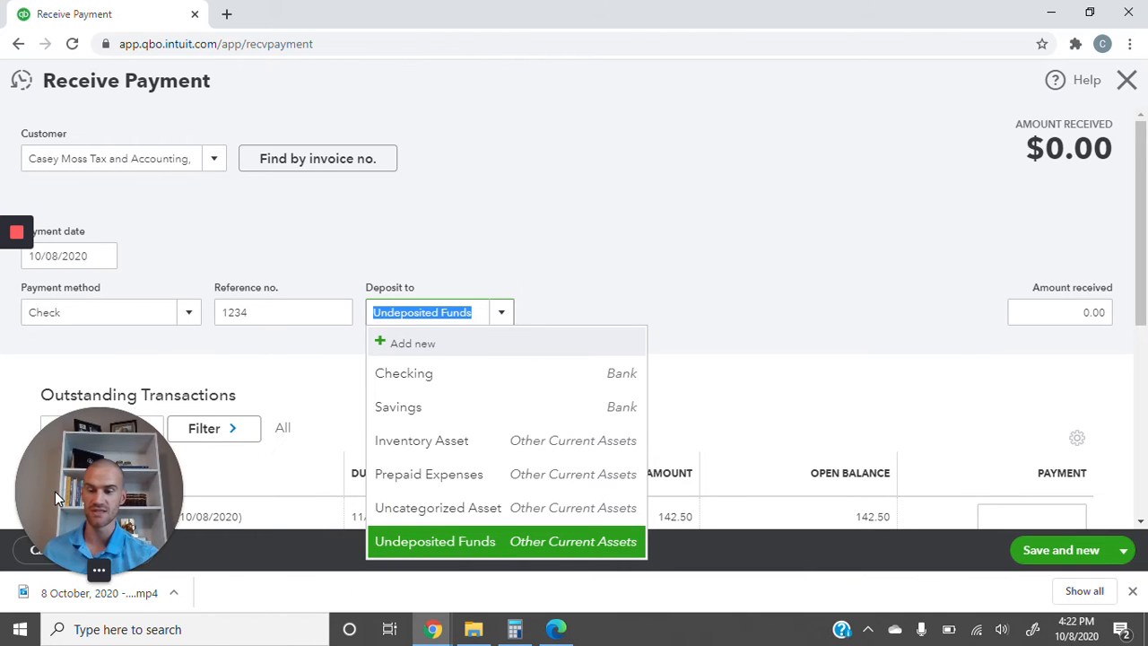
pyautogui.click(450, 544)
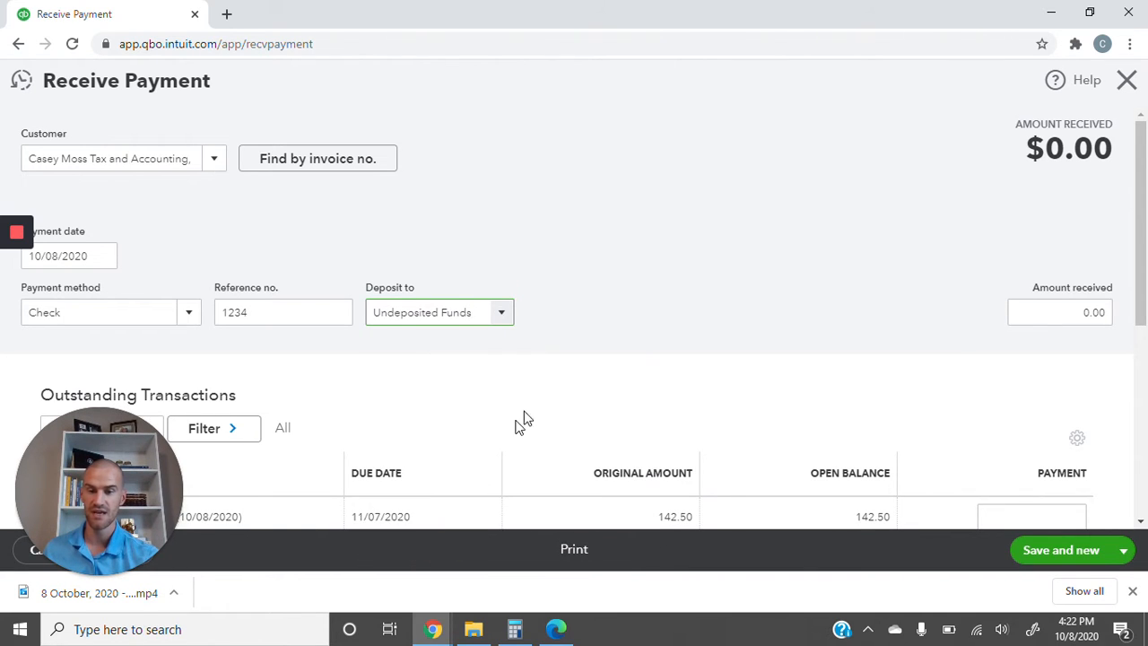
pyautogui.moveTo(1141, 269); pyautogui.dragTo(1140, 352)
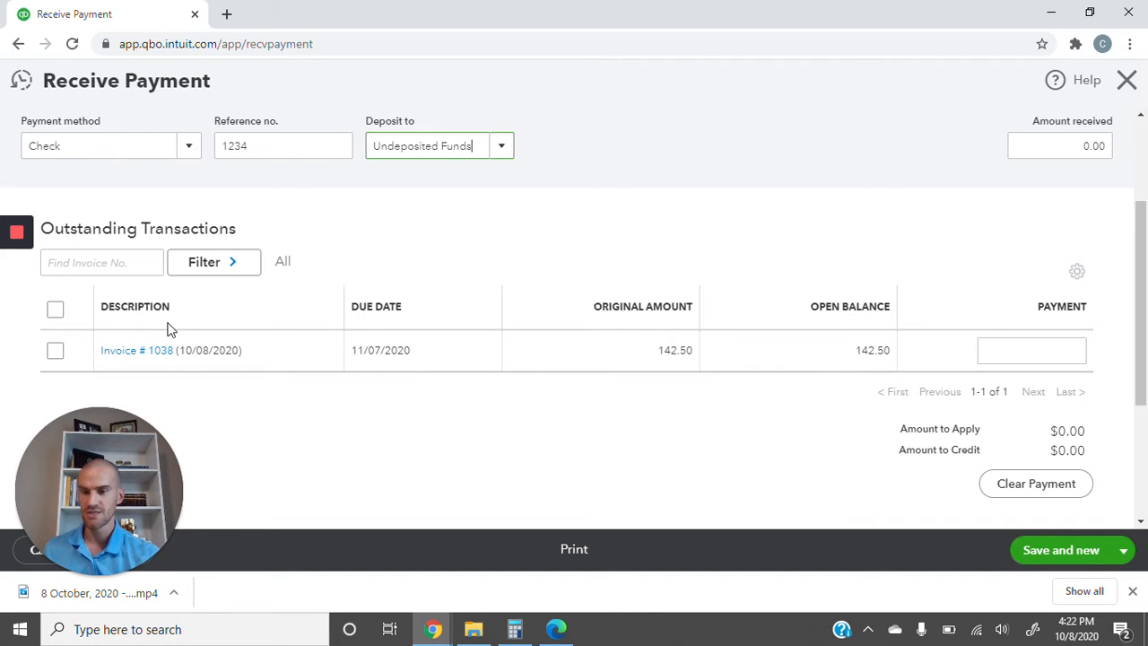
# - Tick Invoice # 1038, set its payment amount back to 142.50, and save with Save and new
pyautogui.scroll(2, 249, 349)
pyautogui.scroll(-3, 249, 350)
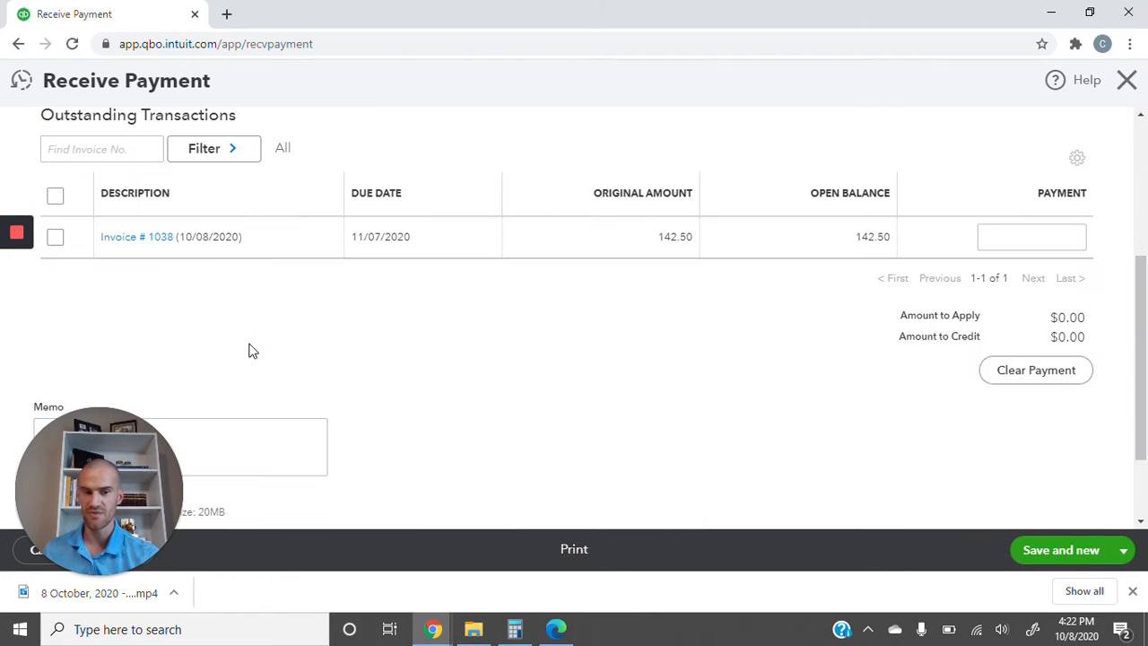
pyautogui.click(55, 197)
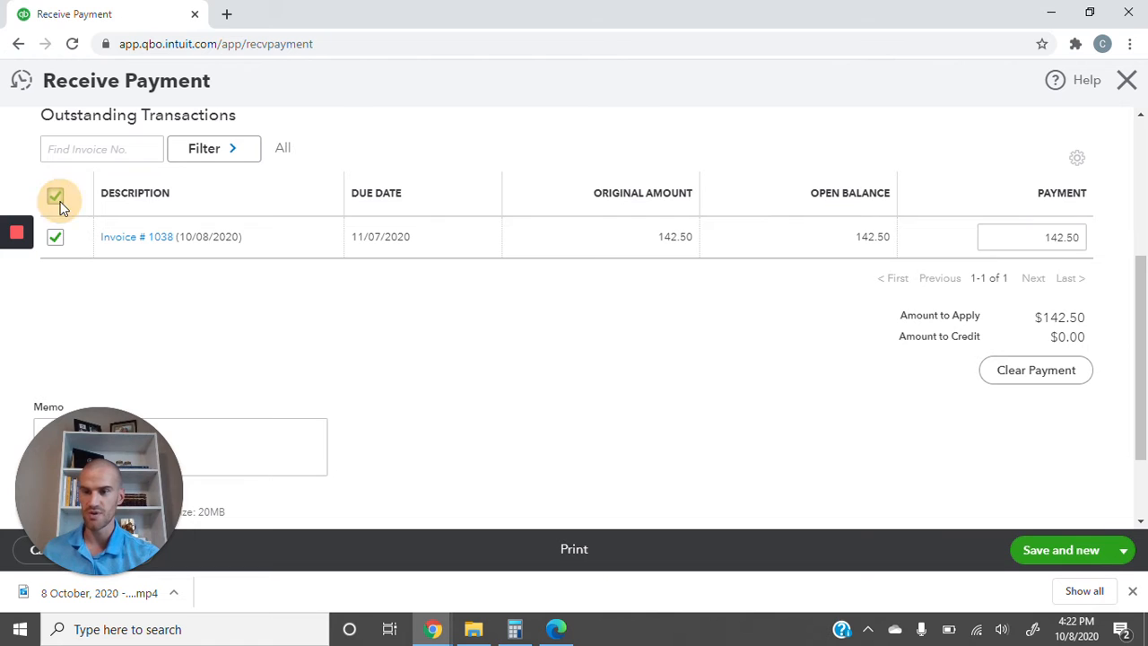
pyautogui.click(1056, 239)
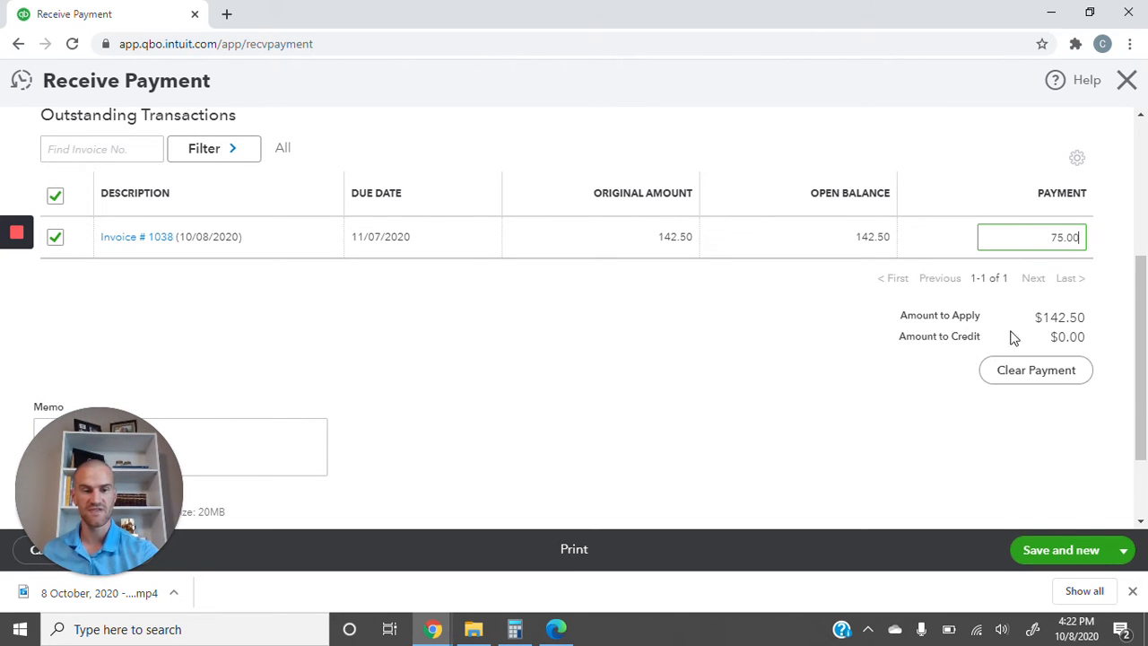
pyautogui.click(872, 364)
pyautogui.moveTo(1145, 268); pyautogui.dragTo(1145, 358)
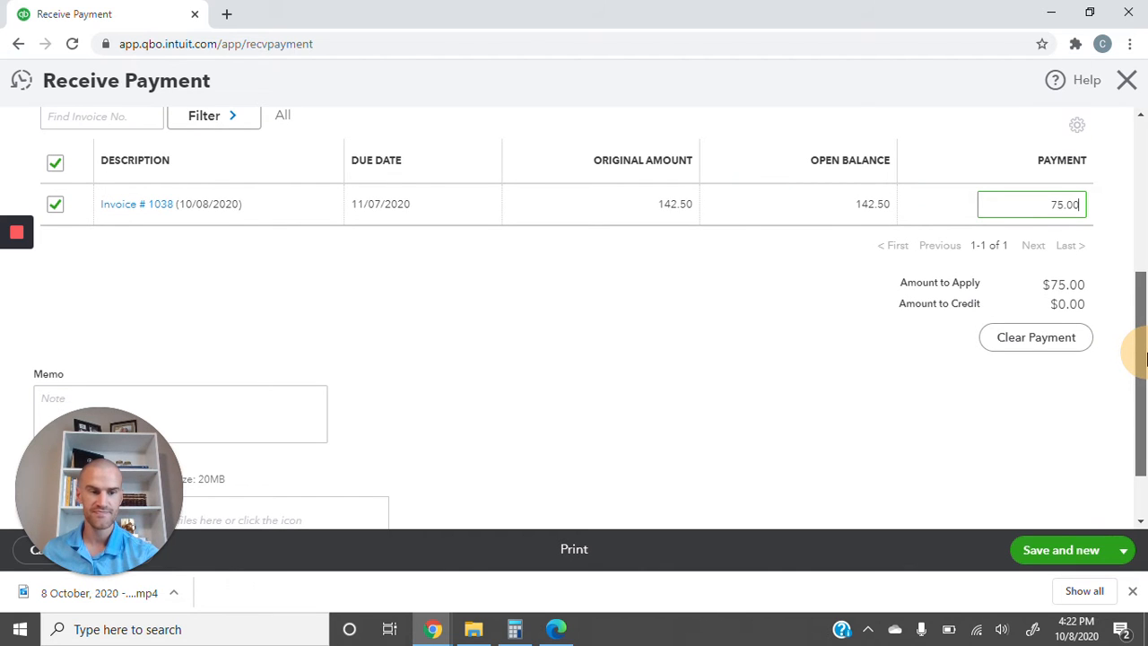
pyautogui.click(1075, 212)
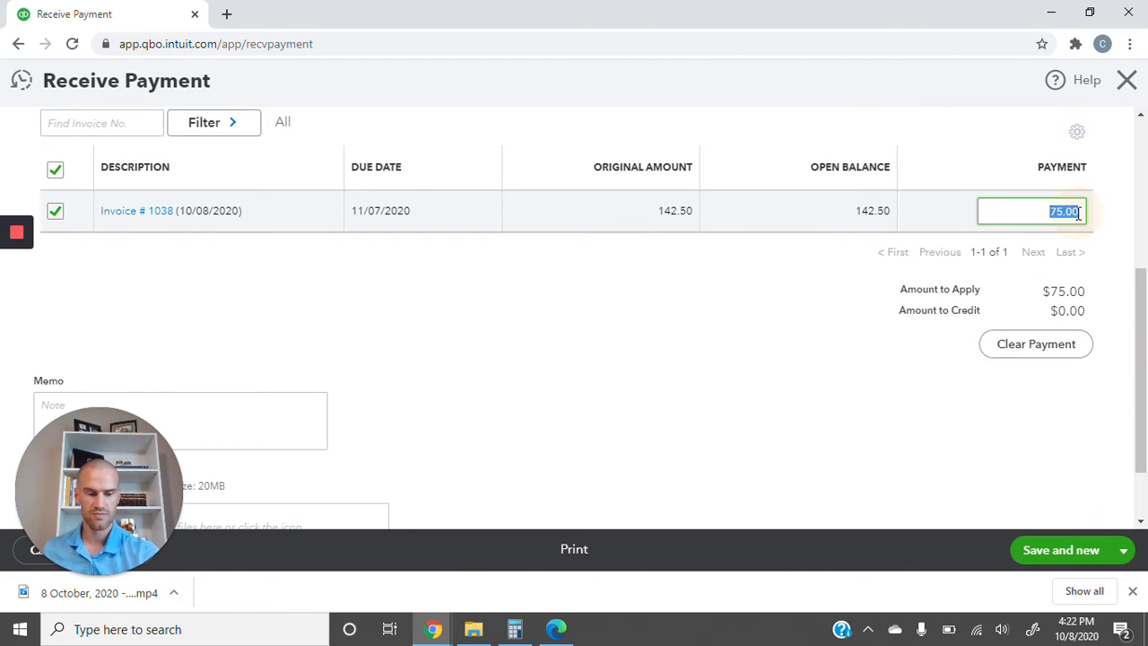
pyautogui.click(1074, 554)
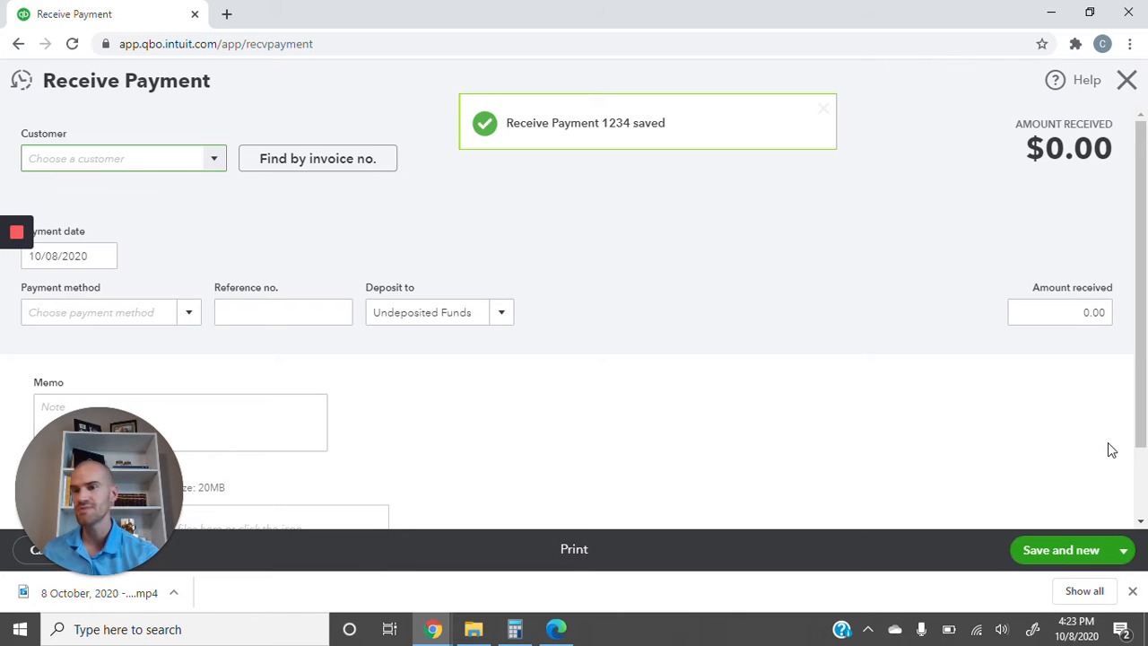
# - Close the blank payment form and start a new Bank deposit into Checking
pyautogui.scroll(-1, 1061, 466)
pyautogui.scroll(1, 1053, 470)
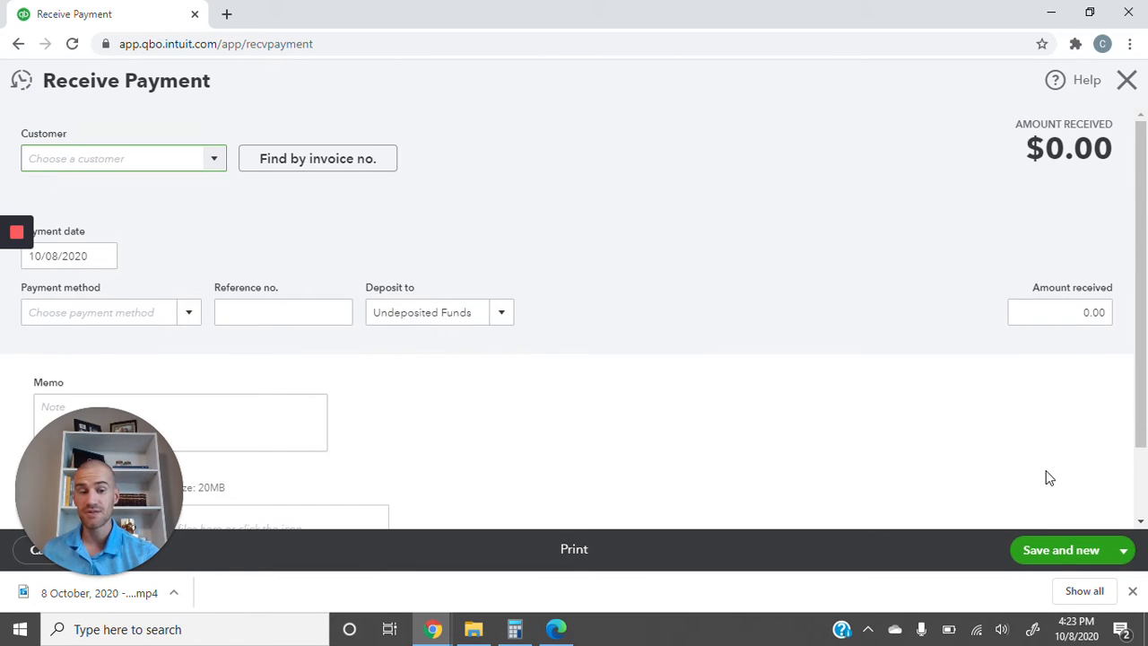
pyautogui.click(1124, 559)
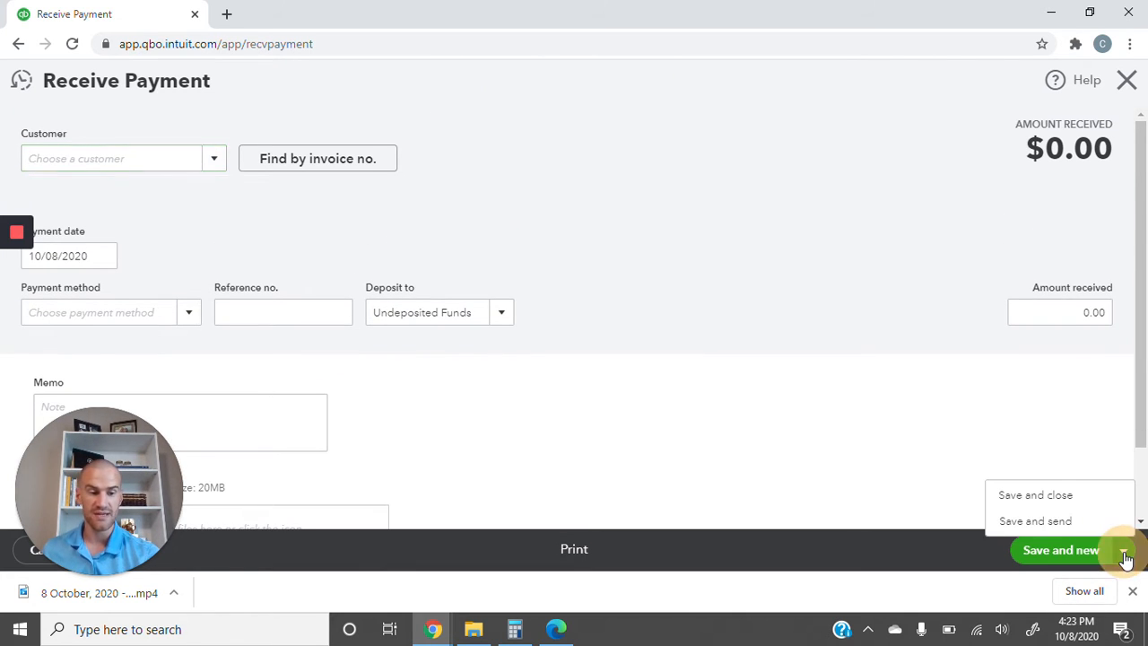
pyautogui.click(1043, 500)
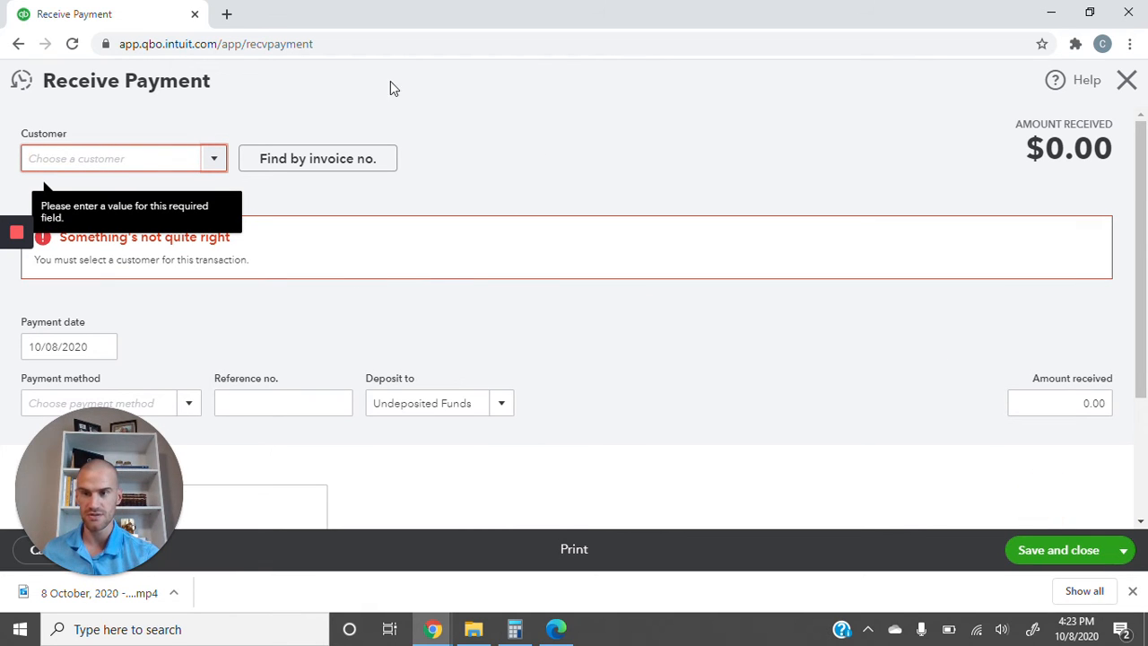
pyautogui.click(1124, 80)
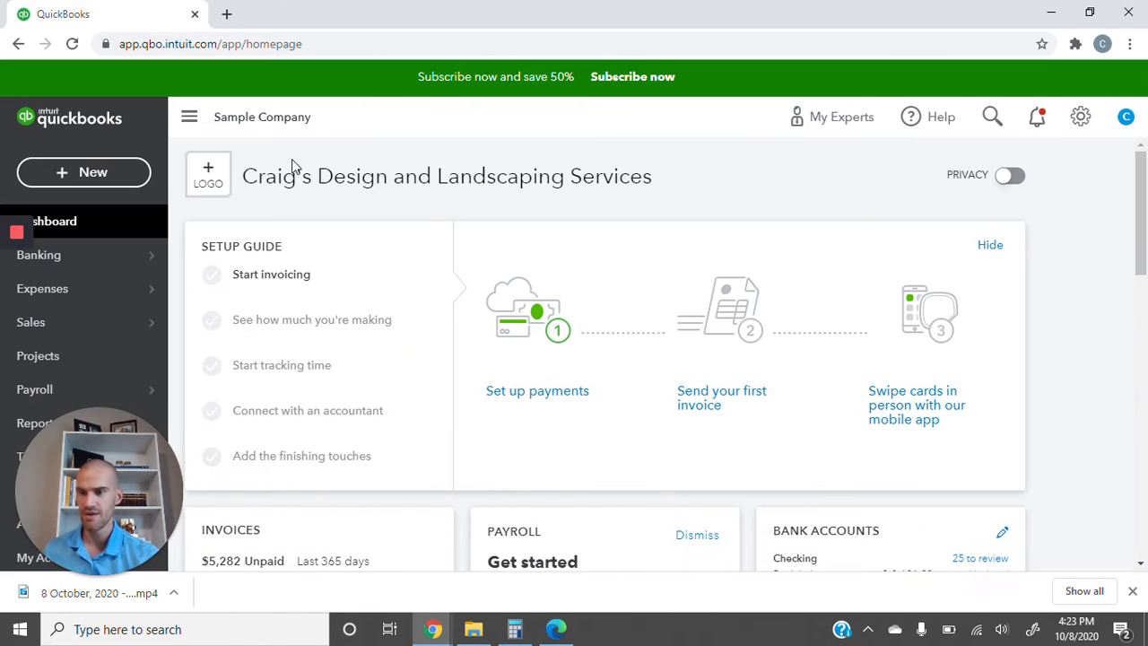
pyautogui.click(89, 175)
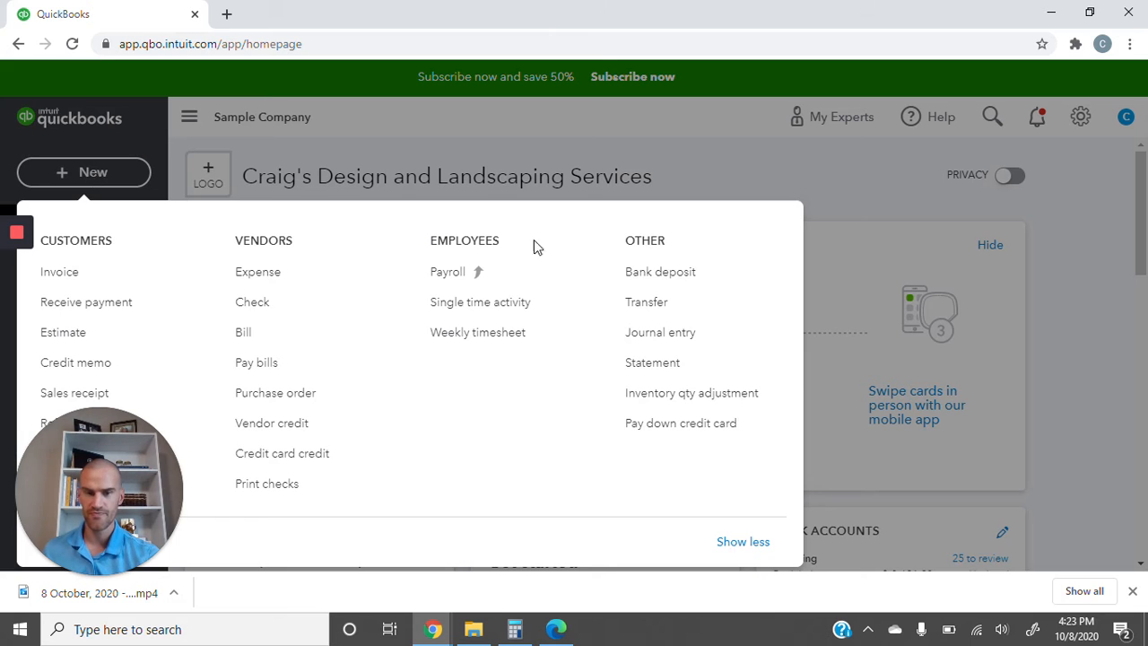
pyautogui.click(702, 279)
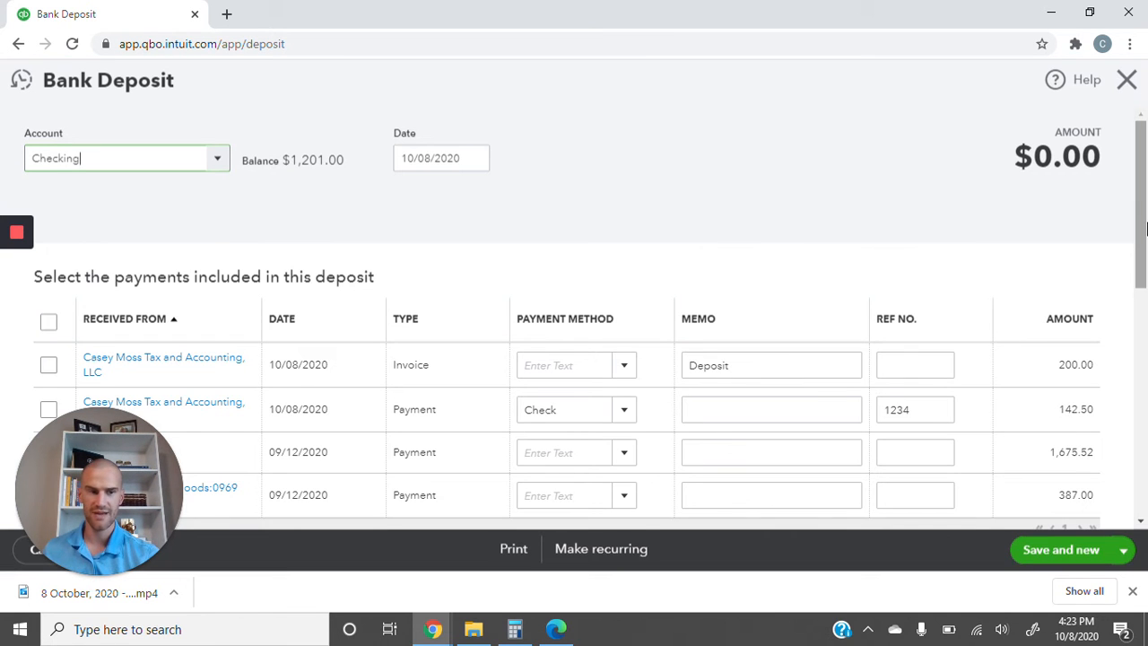
pyautogui.moveTo(1140, 233); pyautogui.dragTo(1144, 287)
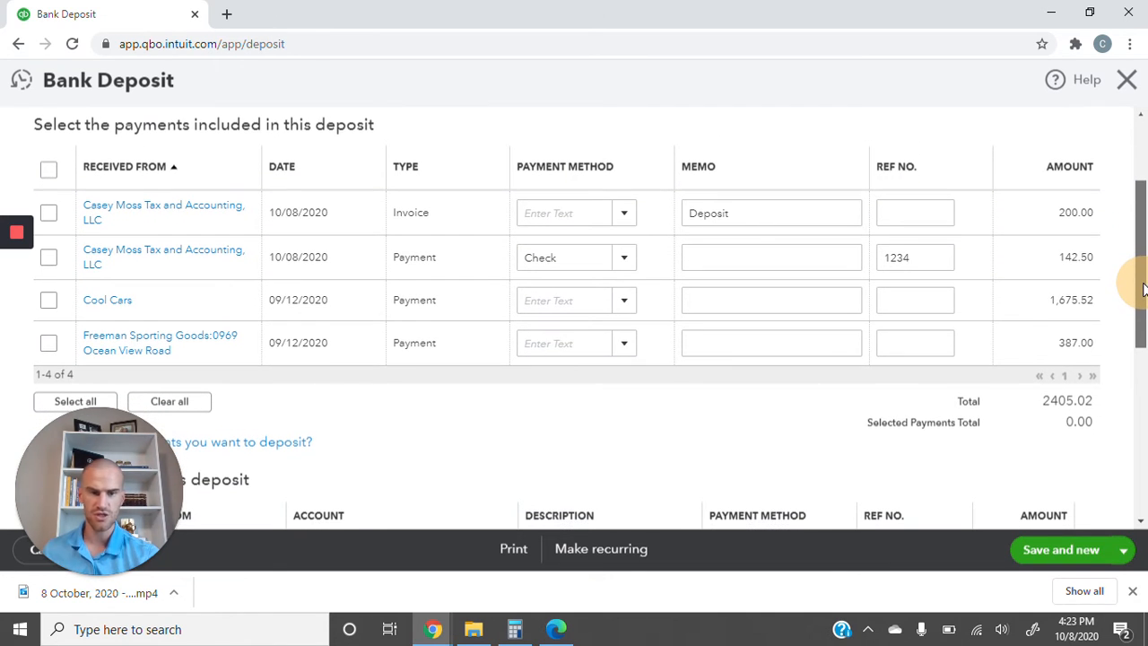
pyautogui.click(51, 263)
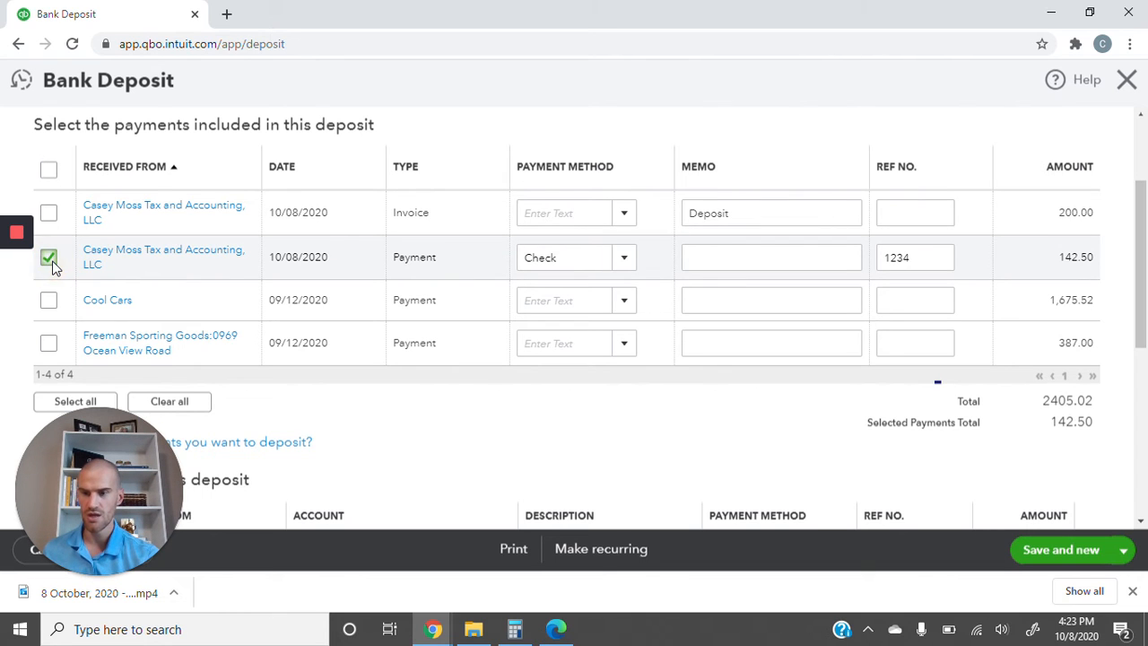
pyautogui.click(51, 305)
pyautogui.click(49, 341)
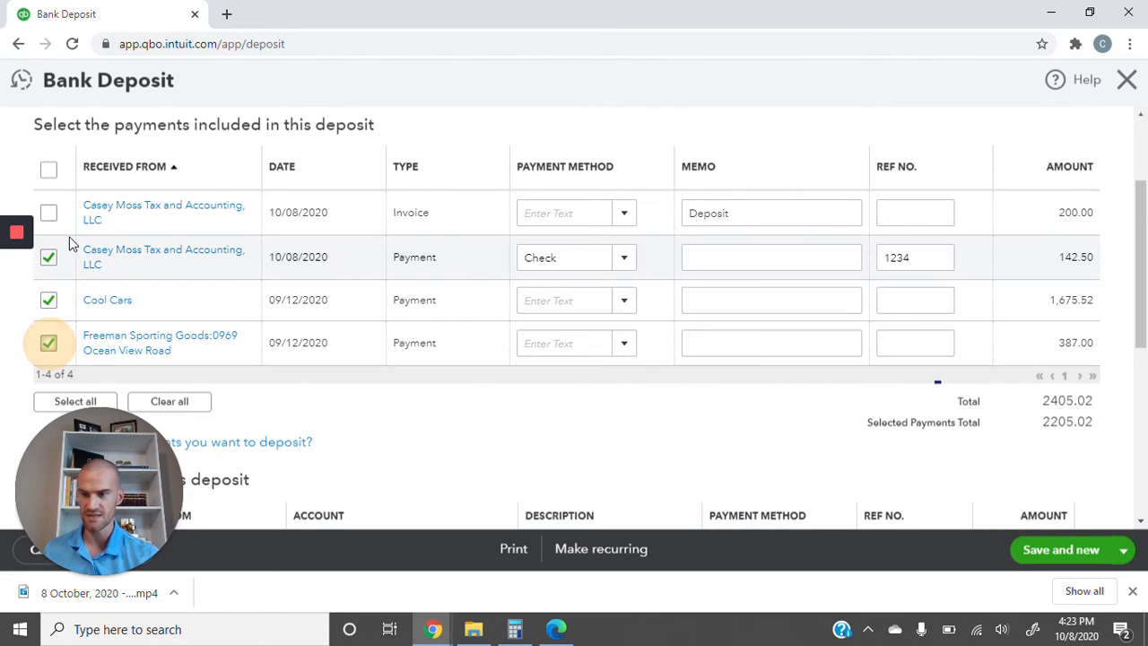
pyautogui.click(48, 216)
pyautogui.moveTo(1143, 312); pyautogui.dragTo(1138, 348)
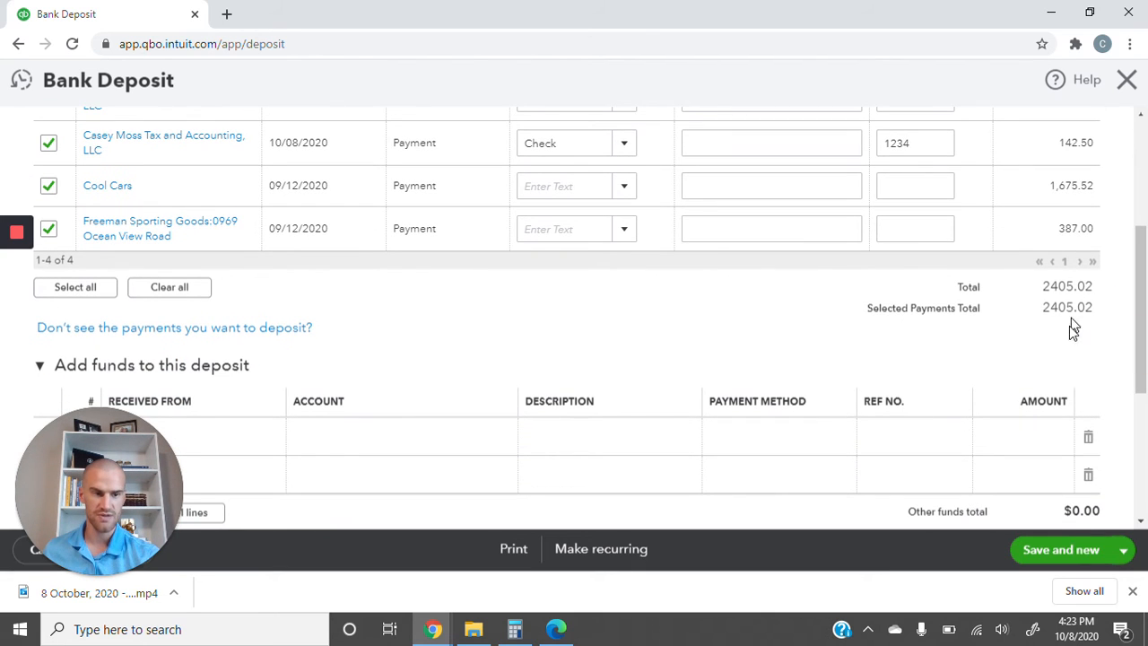
pyautogui.moveTo(1142, 340); pyautogui.dragTo(1140, 404)
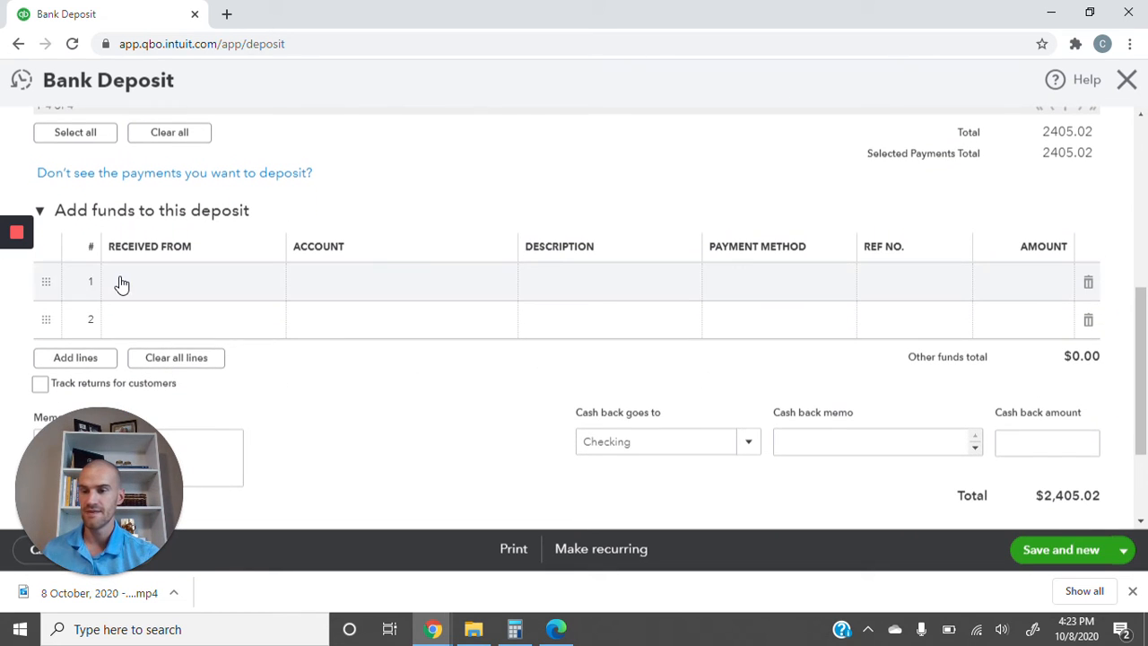
pyautogui.click(200, 288)
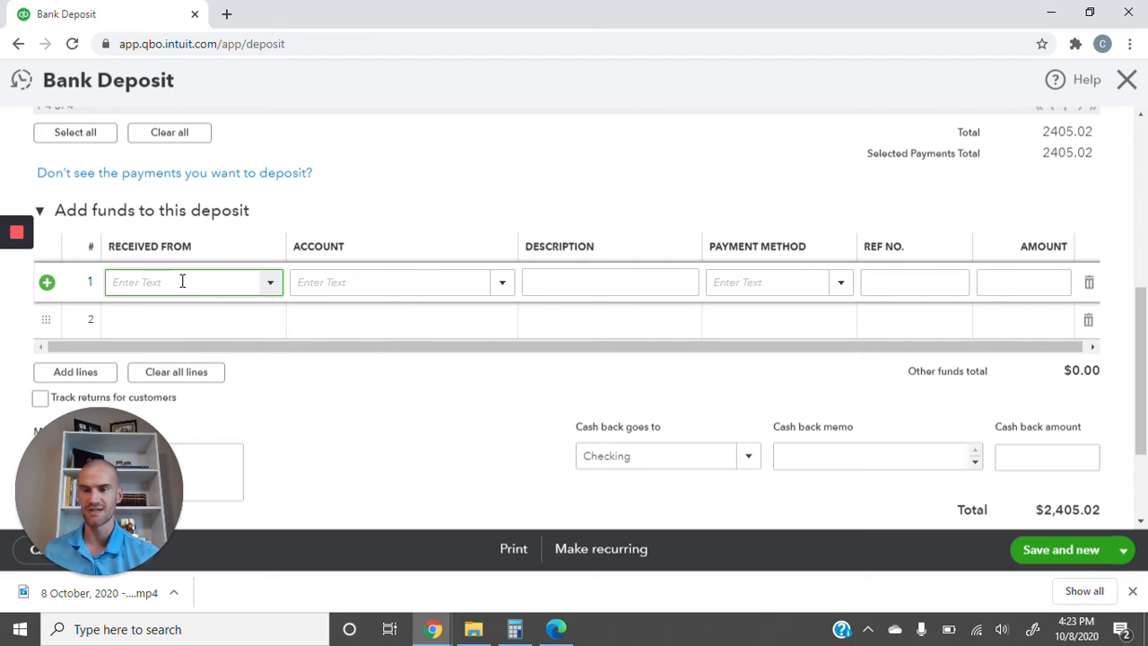
pyautogui.click(271, 284)
pyautogui.click(271, 283)
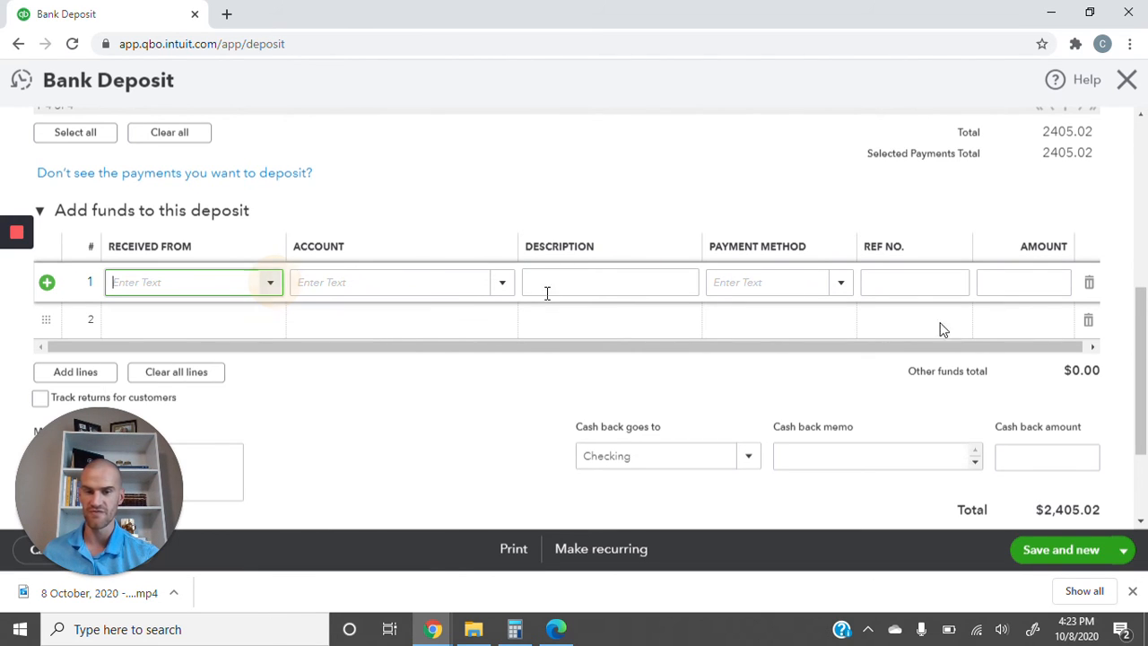
pyautogui.moveTo(1143, 345); pyautogui.dragTo(1142, 413)
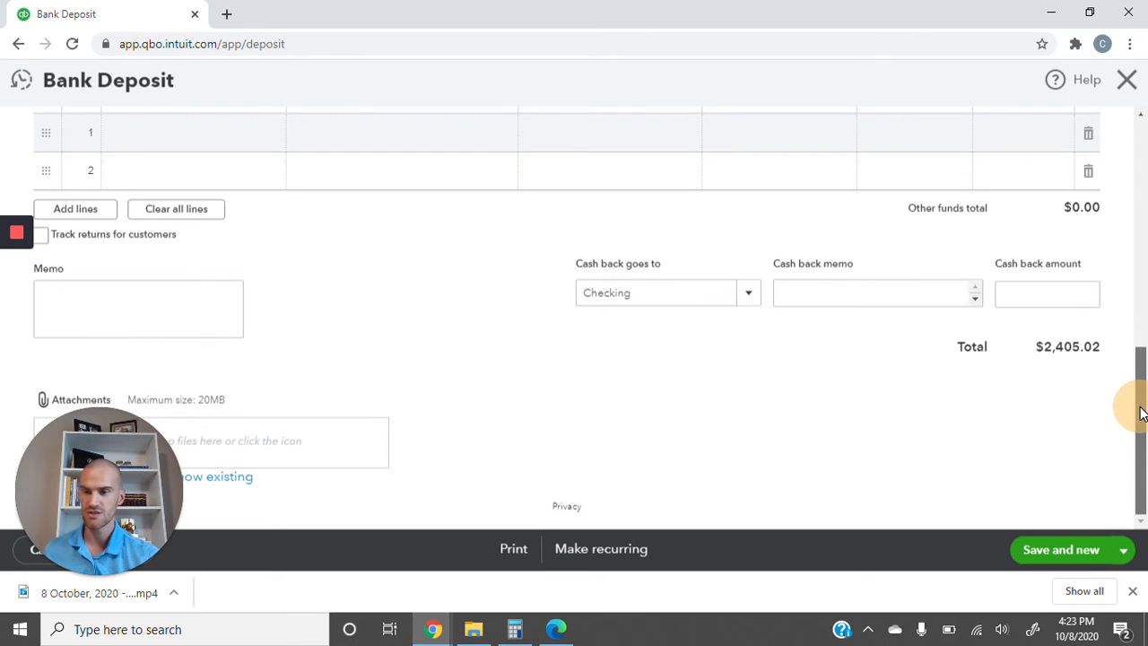
pyautogui.click(707, 294)
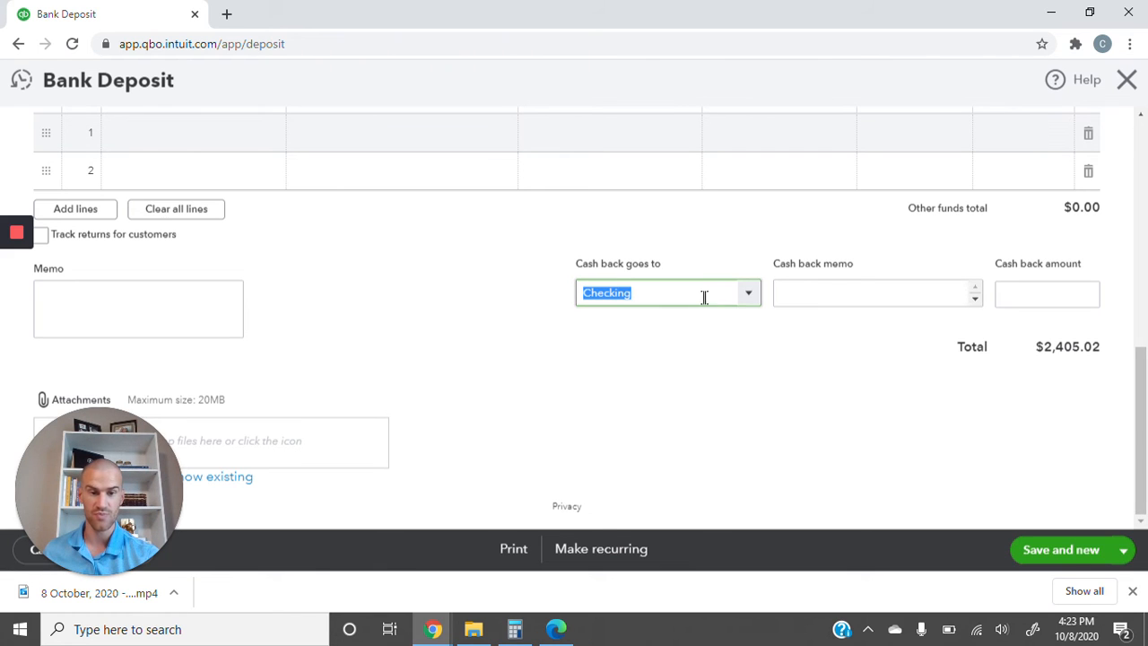
pyautogui.click(747, 296)
pyautogui.click(747, 303)
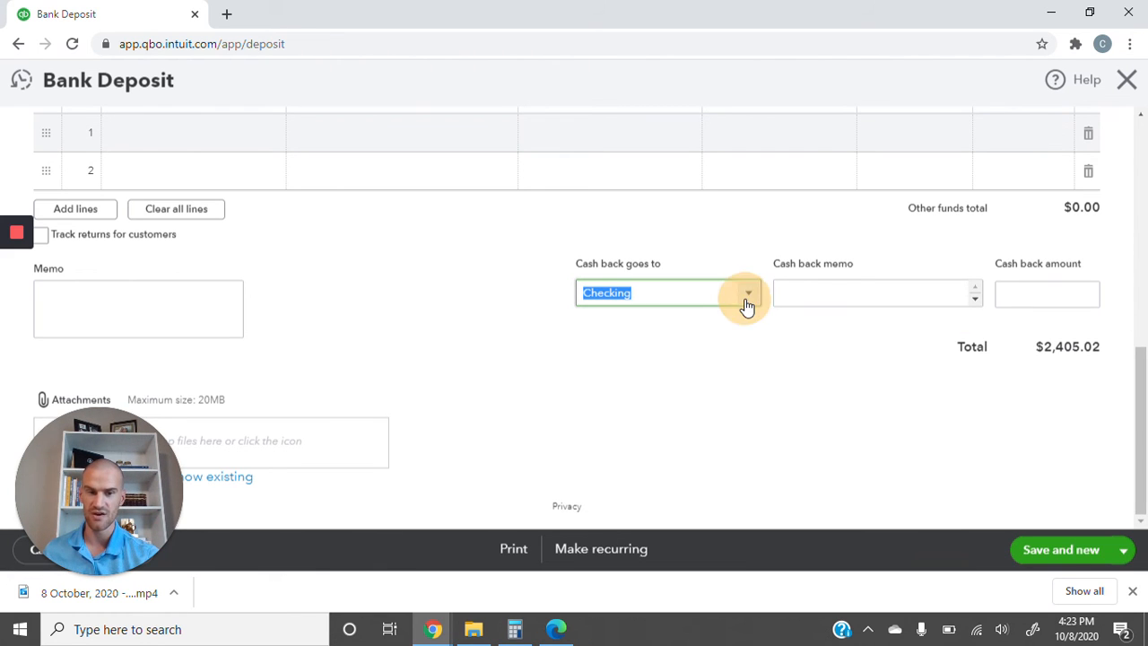
pyautogui.click(1027, 296)
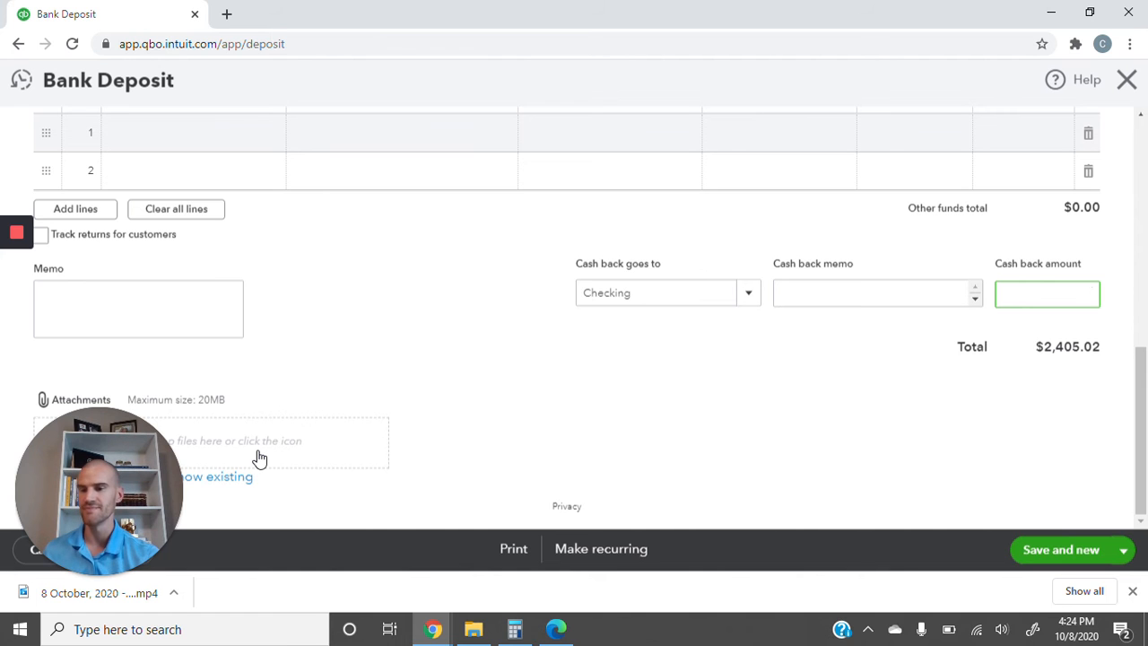
# - Save and close the $2,405.02 deposit, then view Banking and dismiss the bank connection message
pyautogui.scroll(7, 258, 458)
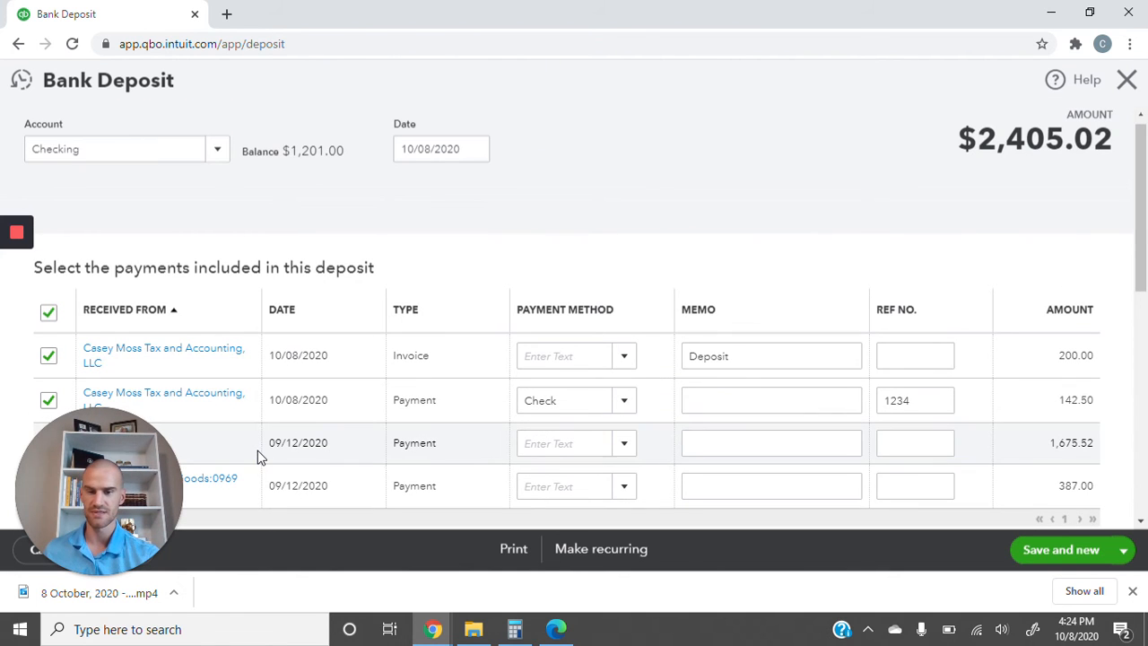
pyautogui.scroll(-7, 442, 393)
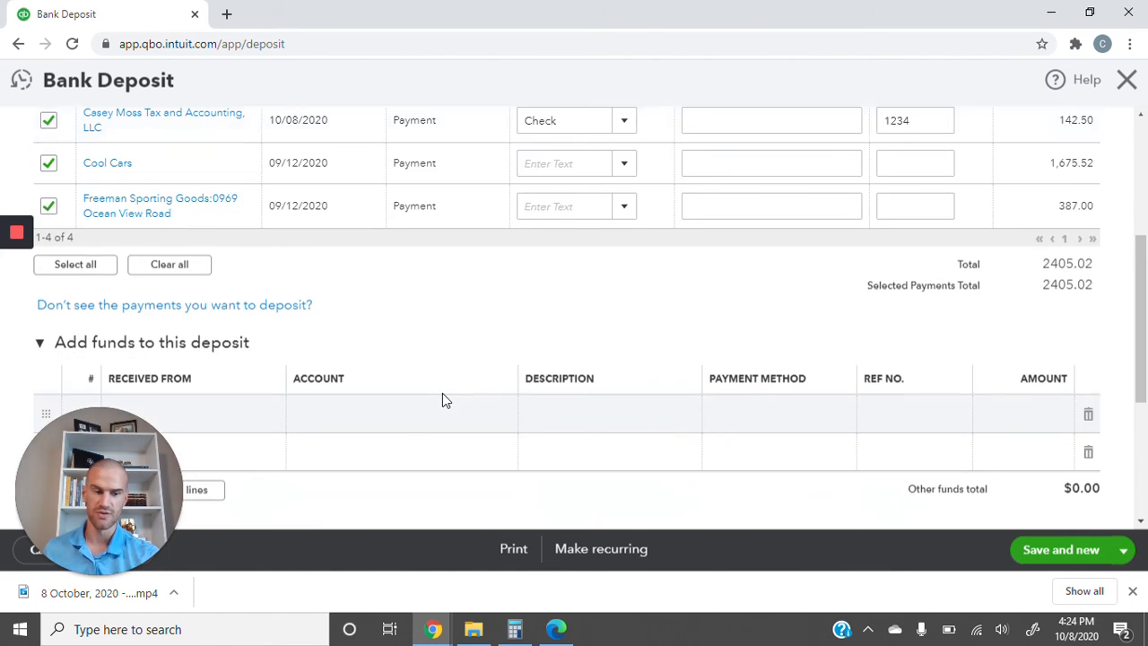
pyautogui.click(1122, 550)
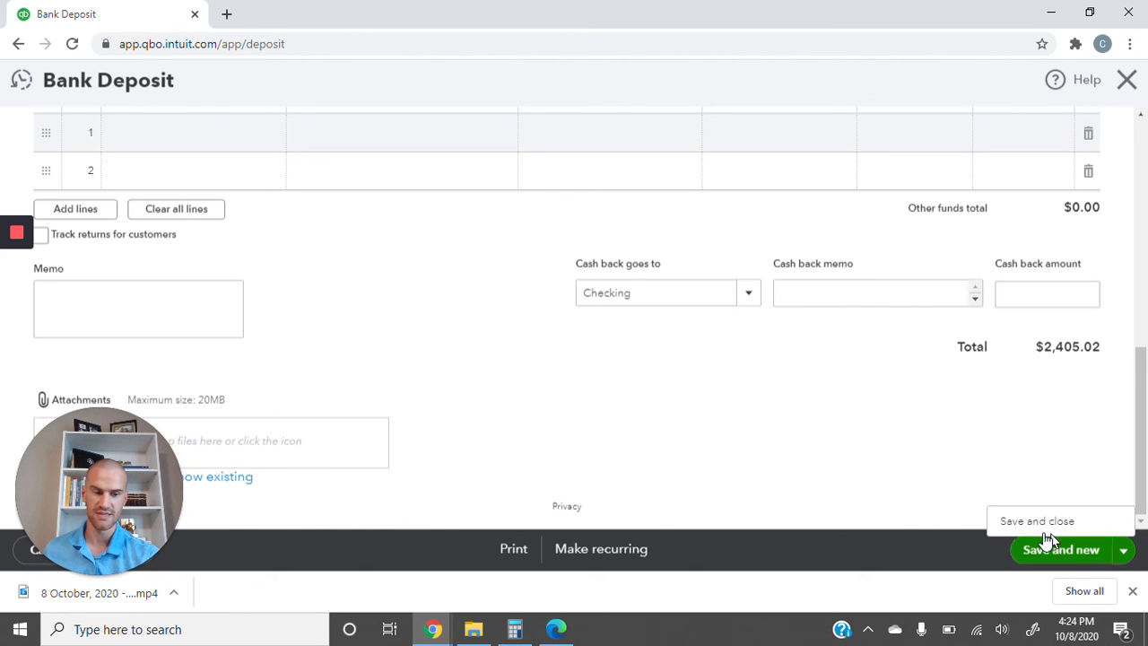
pyautogui.click(1019, 522)
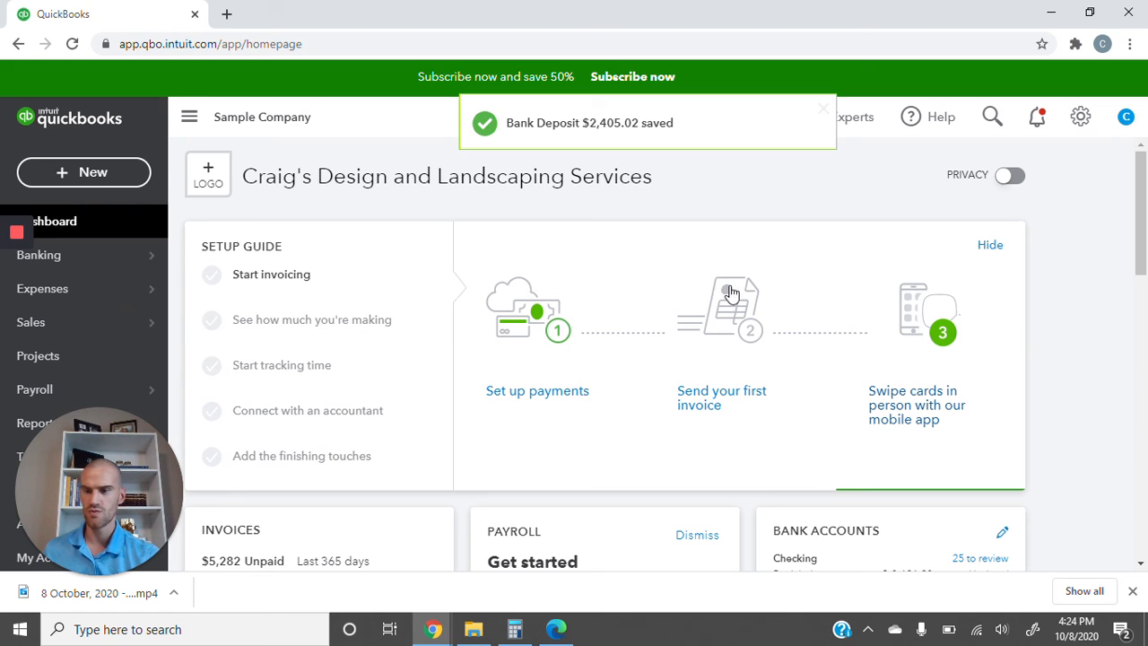
pyautogui.click(235, 251)
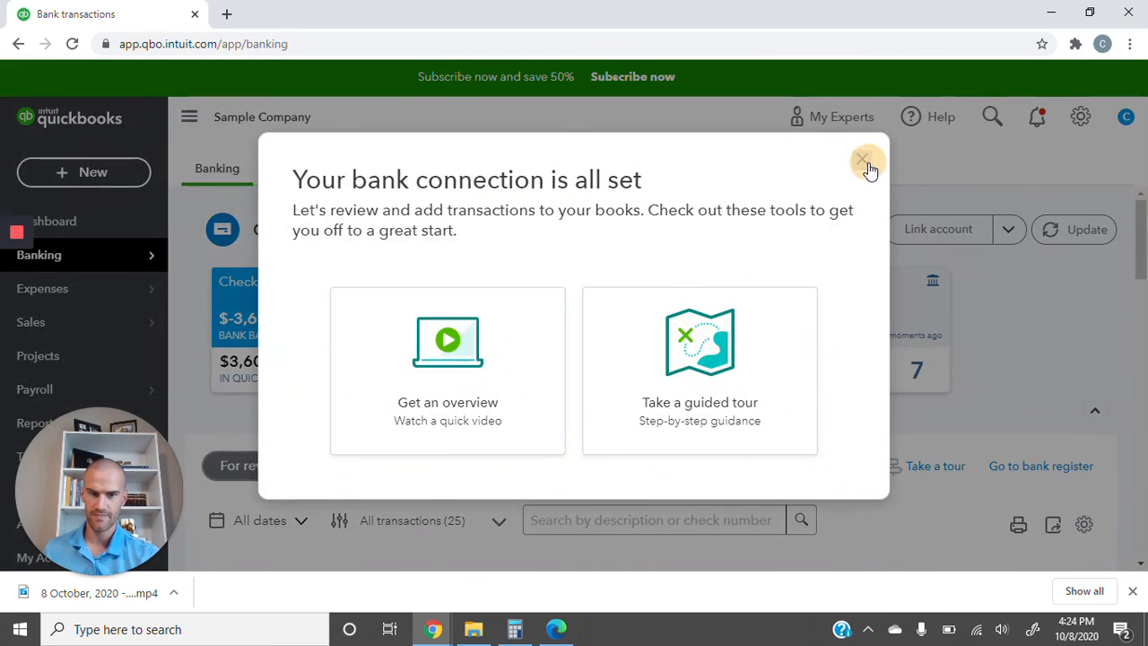
pyautogui.click(866, 167)
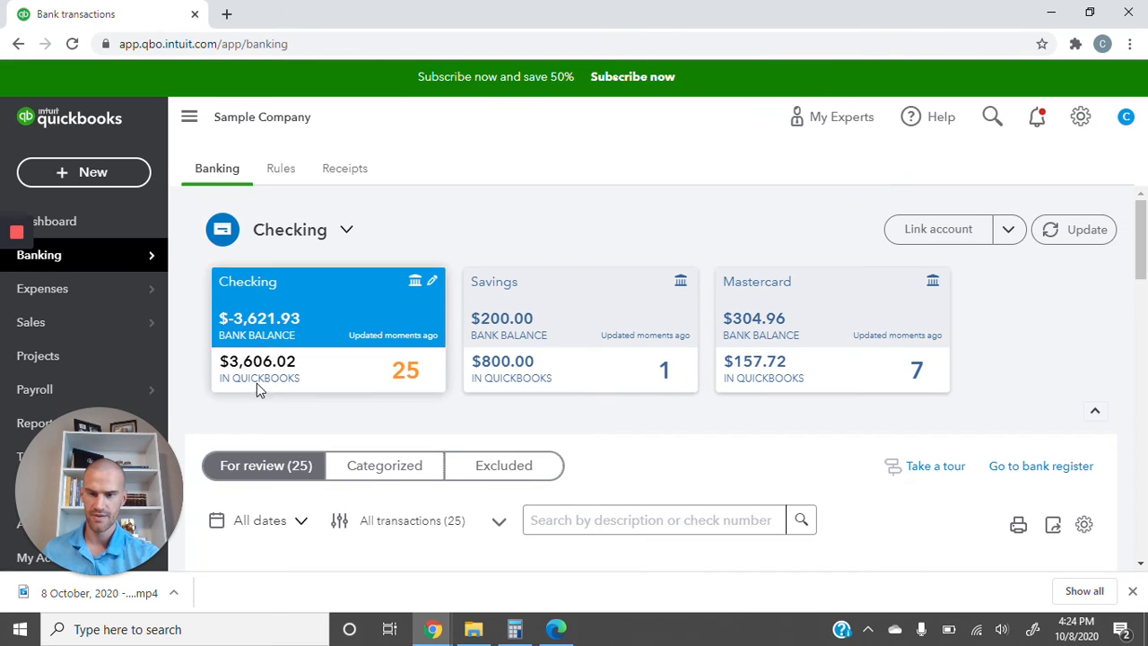
# - Check the 10/08/2020 $2,405.02 deposit in the Checking register, then return to Chart of Accounts
pyautogui.click(1043, 468)
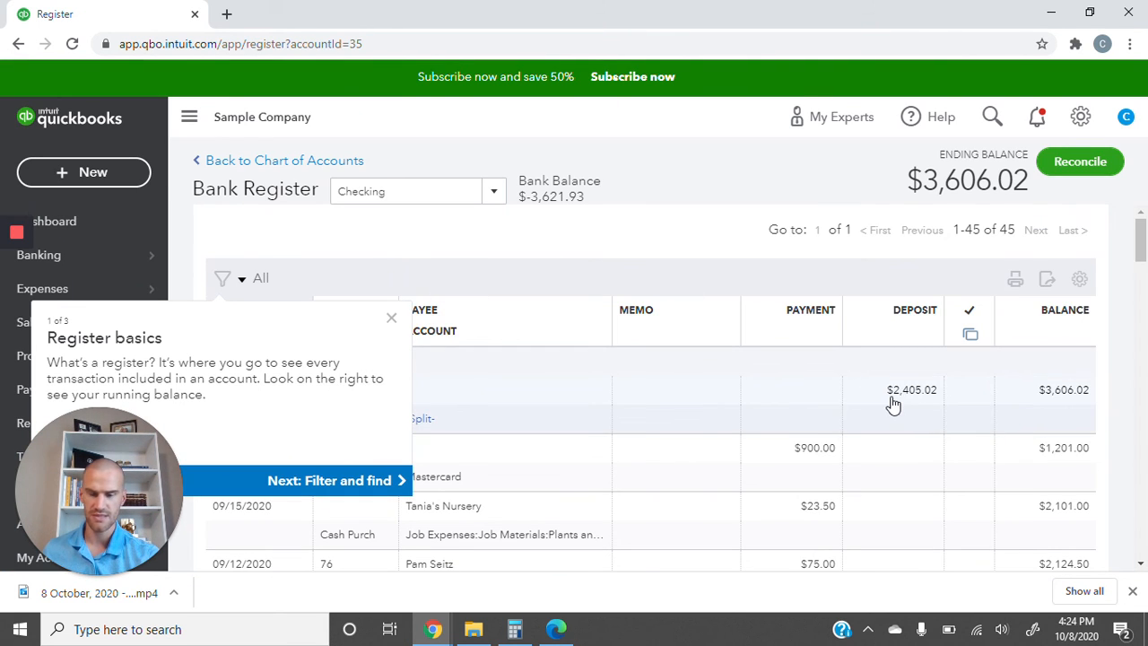
pyautogui.click(391, 319)
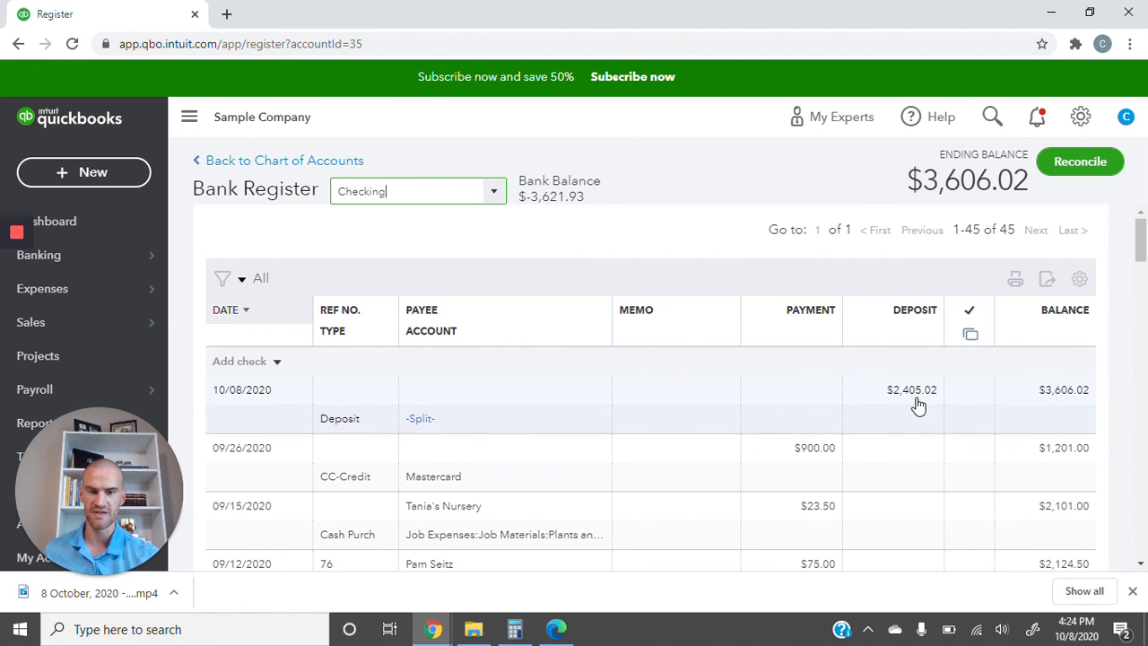
pyautogui.click(261, 161)
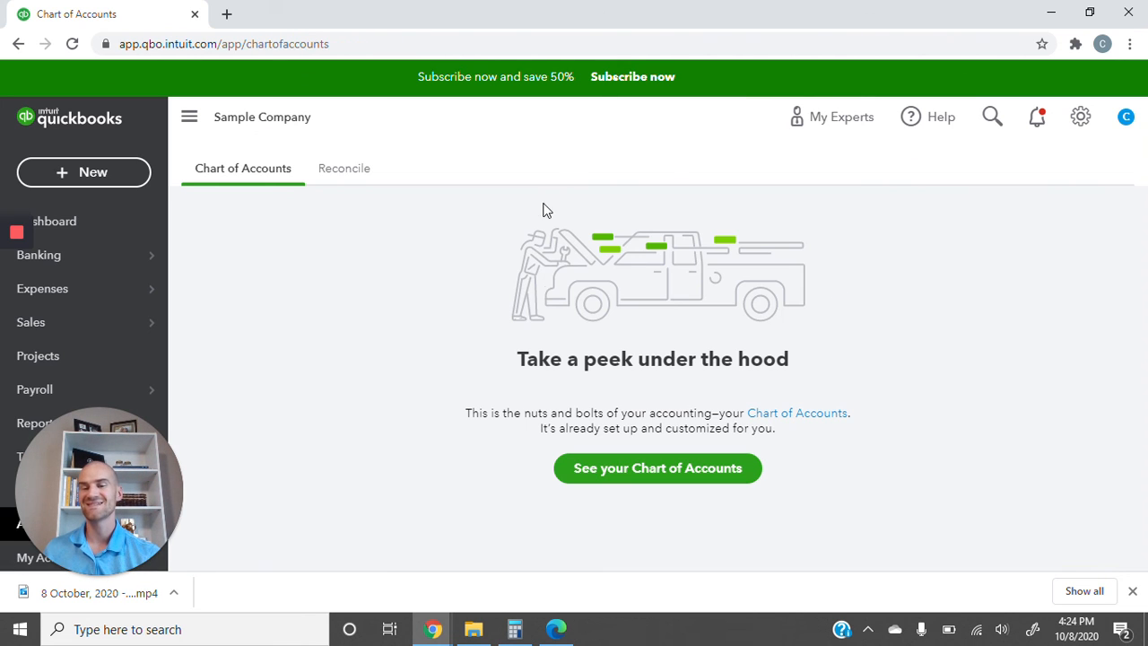